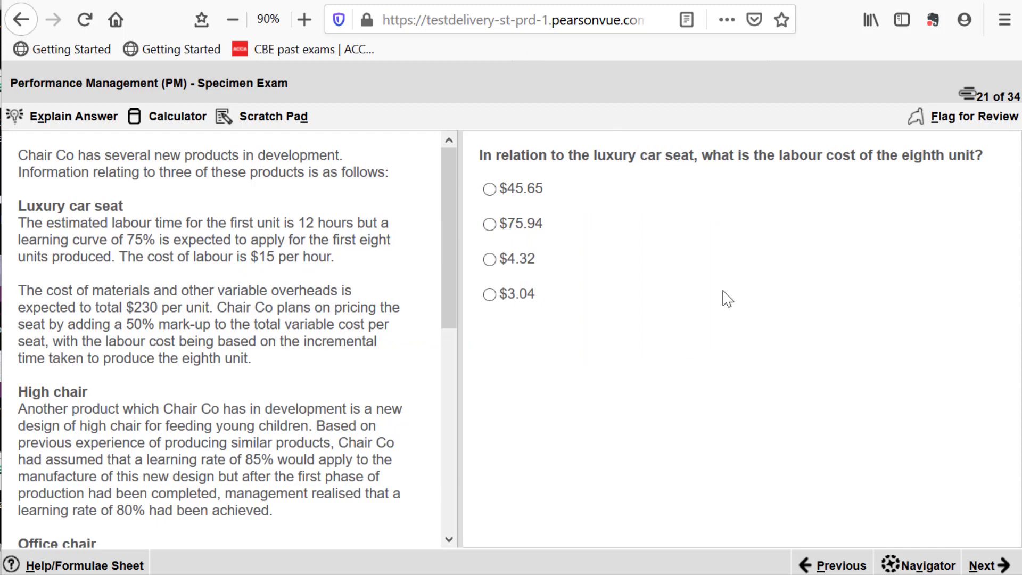
# Go to Question 31 in Section C and bring its answer spreadsheet into view
pyautogui.click(910, 569)
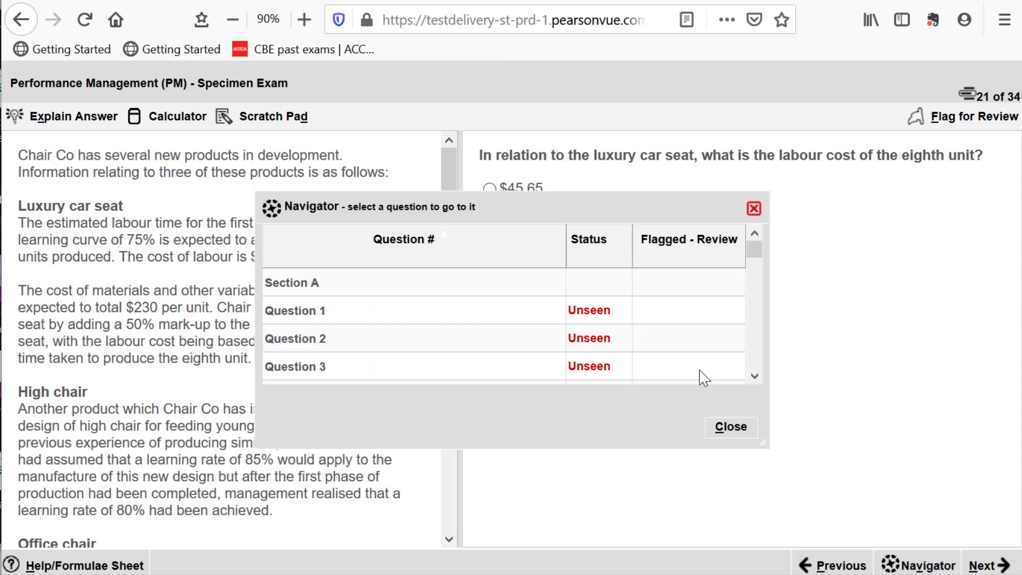
pyautogui.scroll(-4, 677, 350)
pyautogui.scroll(-6, 676, 352)
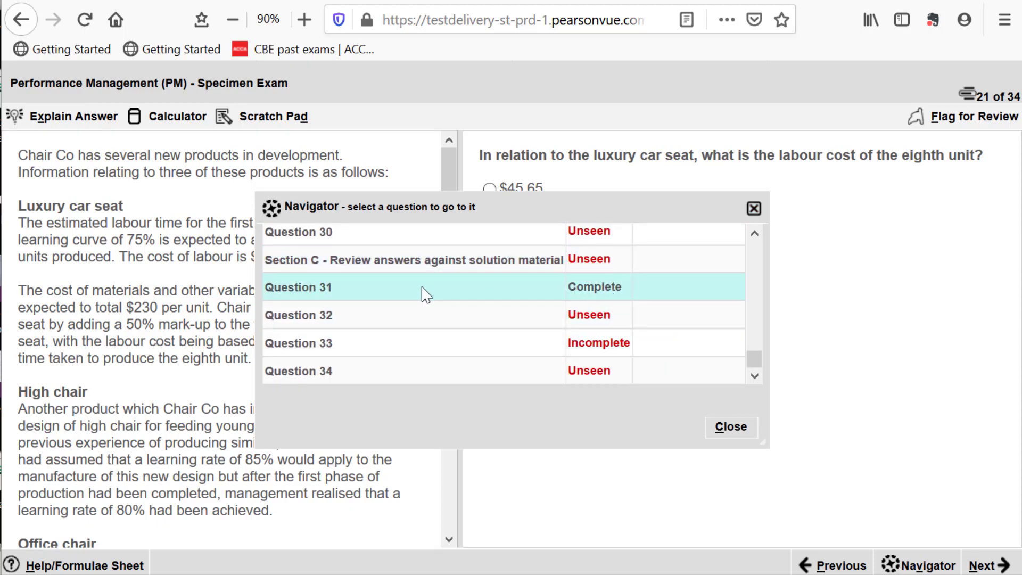
pyautogui.click(298, 289)
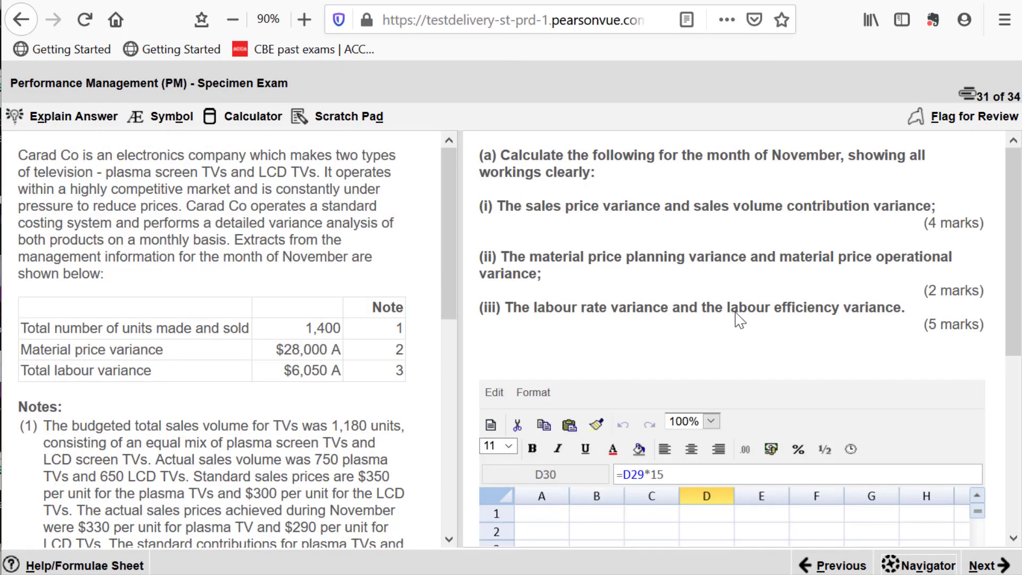
pyautogui.scroll(-4, 737, 319)
pyautogui.scroll(-2, 738, 320)
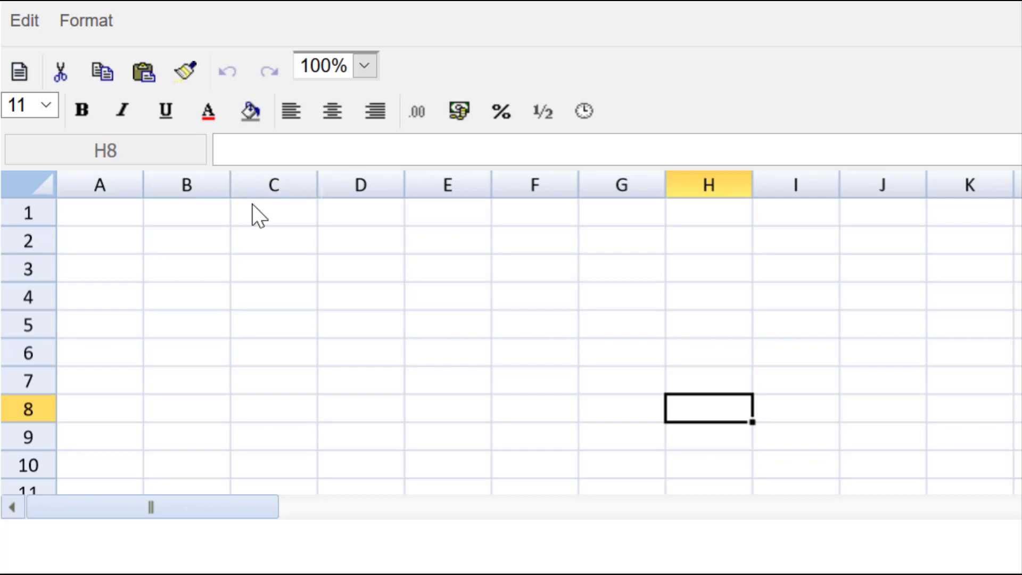
# Enter the heading "Time for 8" in cell C1 and the learning curve formula text "y=ax^b" in C2
pyautogui.click(258, 218)
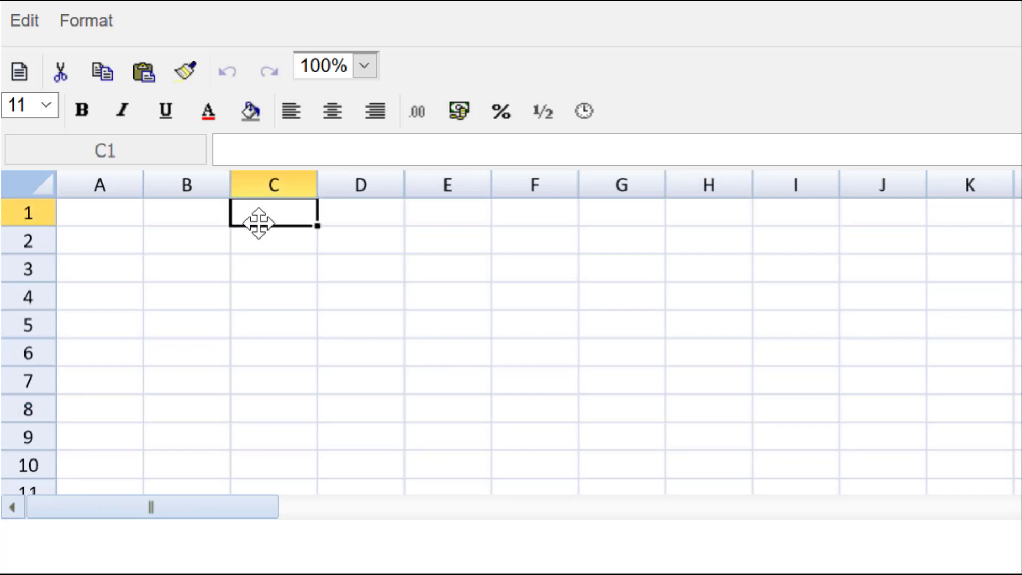
pyautogui.write('Time for ')
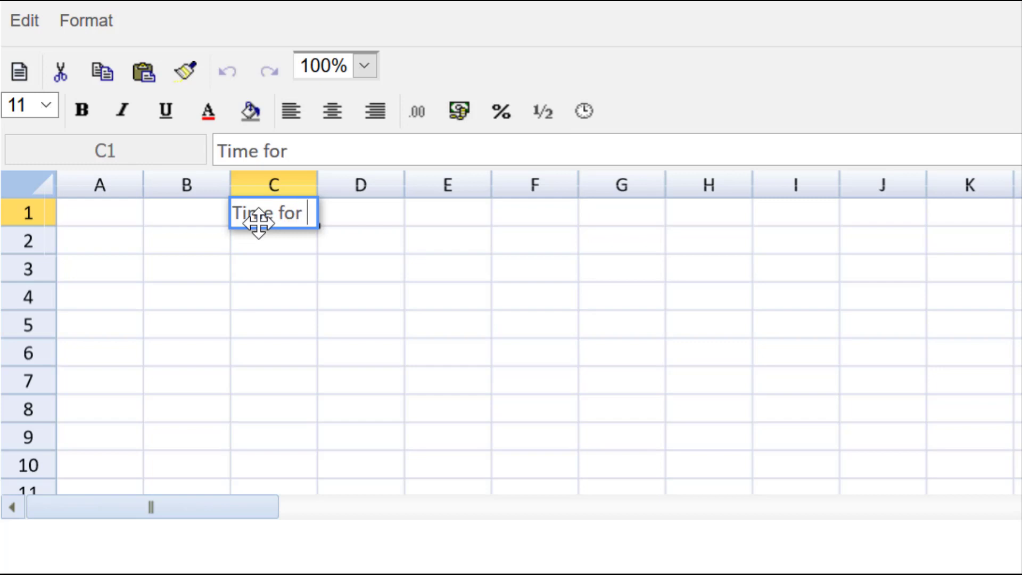
pyautogui.write('8')
pyautogui.click(264, 243)
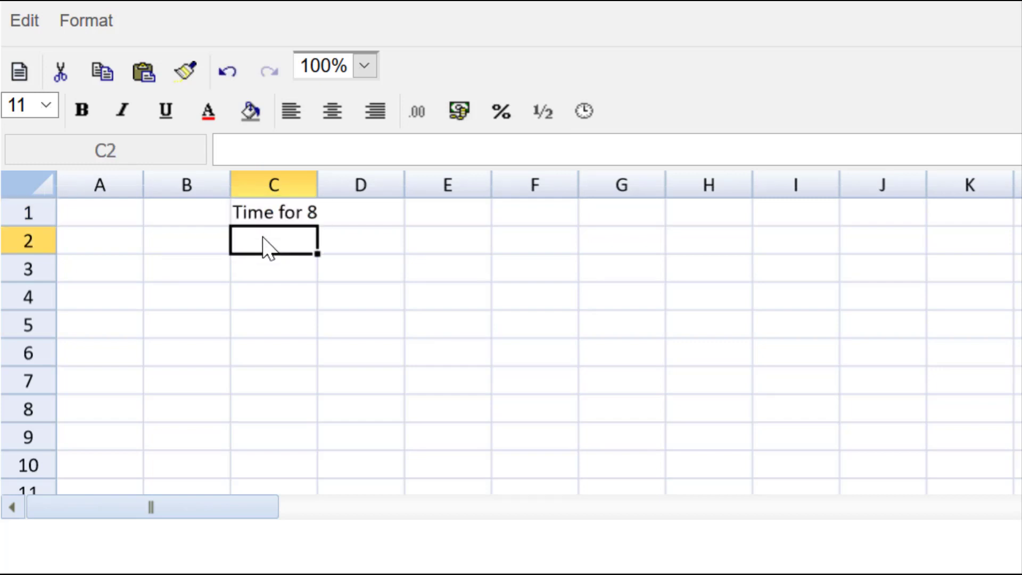
pyautogui.write('y=')
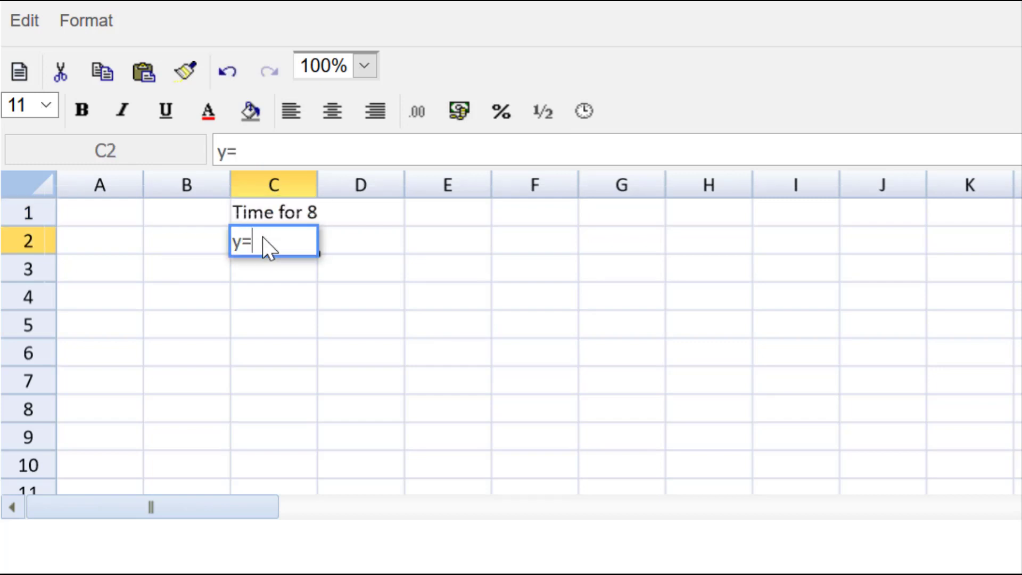
pyautogui.write('ax^b')
pyautogui.press('Return')
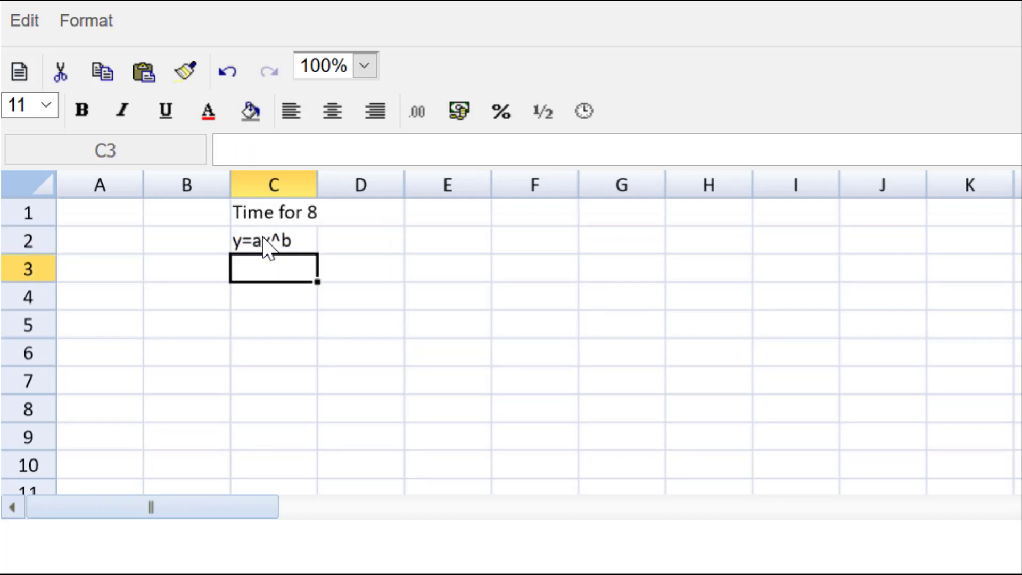
# Calculate the average time per unit for eight units in C3 with =12*8^-0.415
pyautogui.write('=')
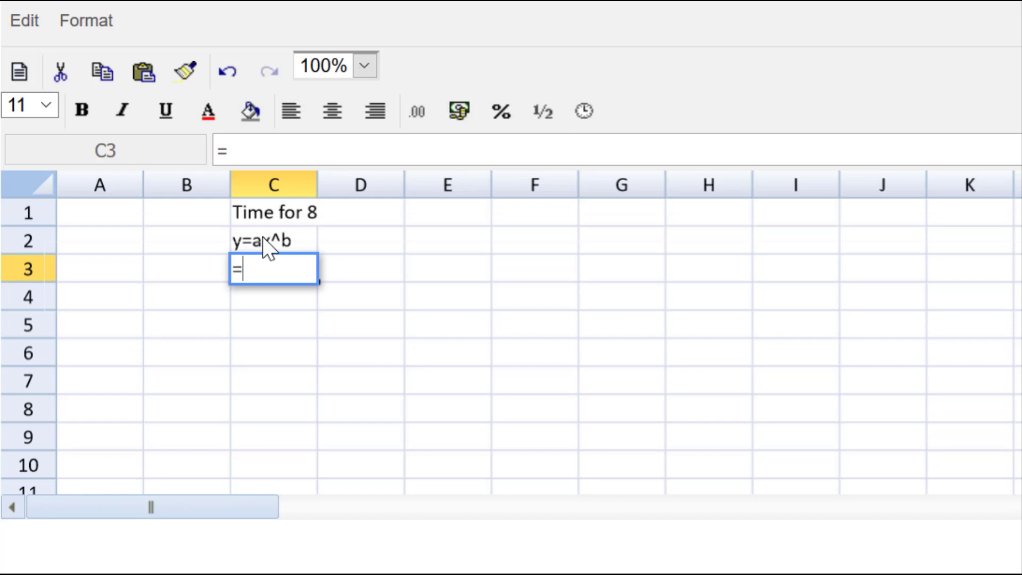
pyautogui.write('12*')
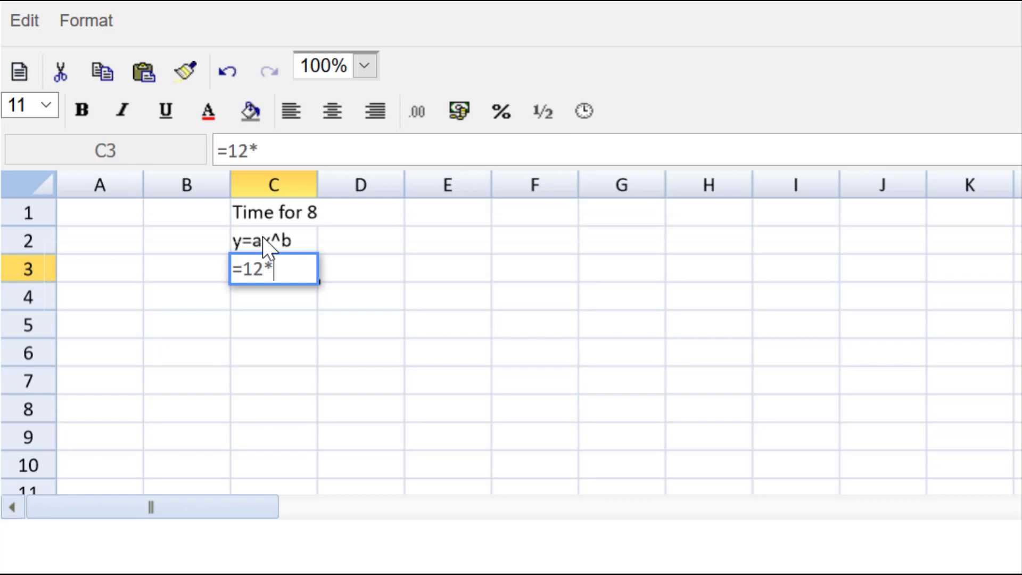
pyautogui.write('8^-0.4')
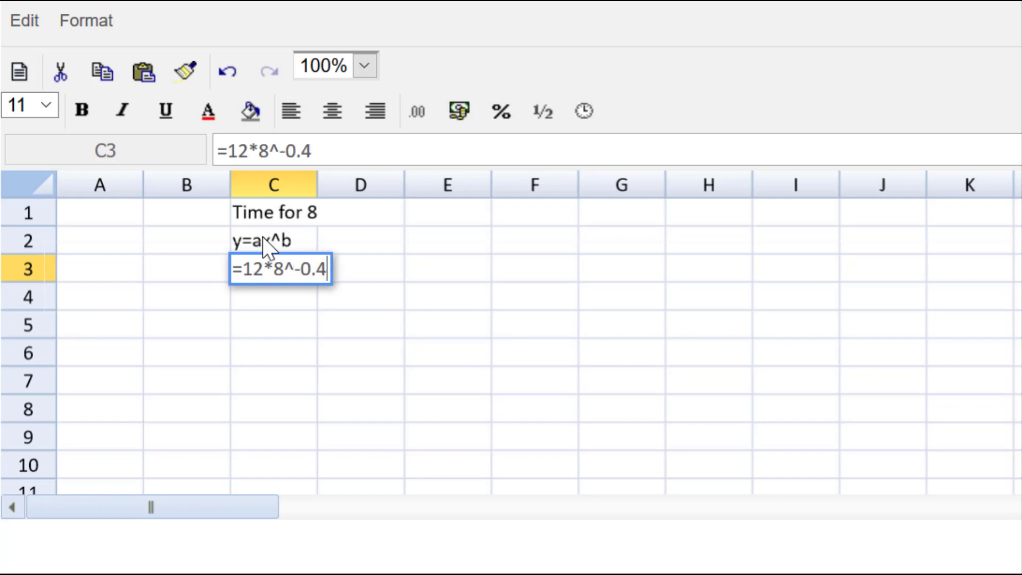
pyautogui.write('15')
pyautogui.press('Return')
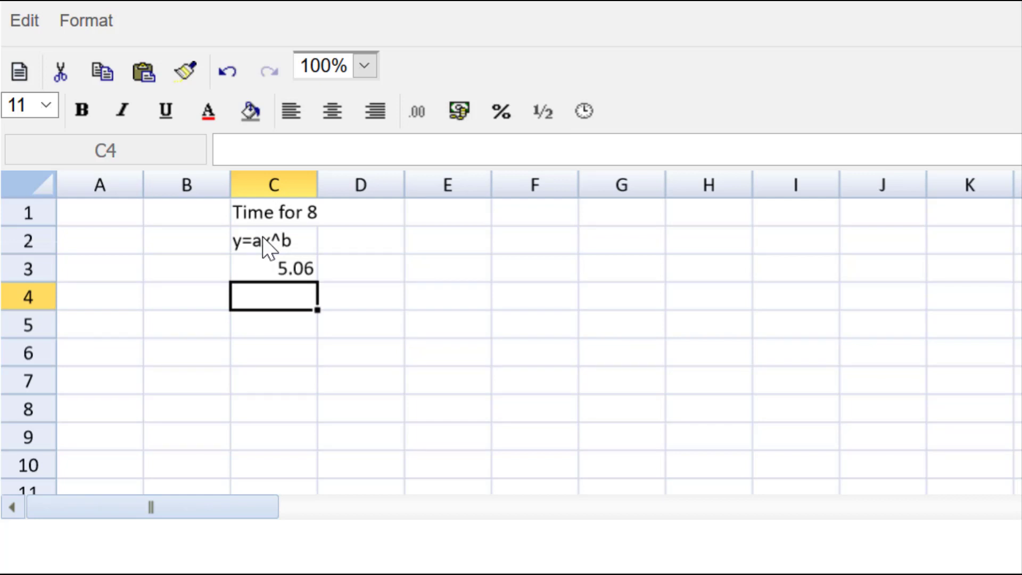
# Calculate the total time for eight units in C4 with =C3*8
pyautogui.write('=')
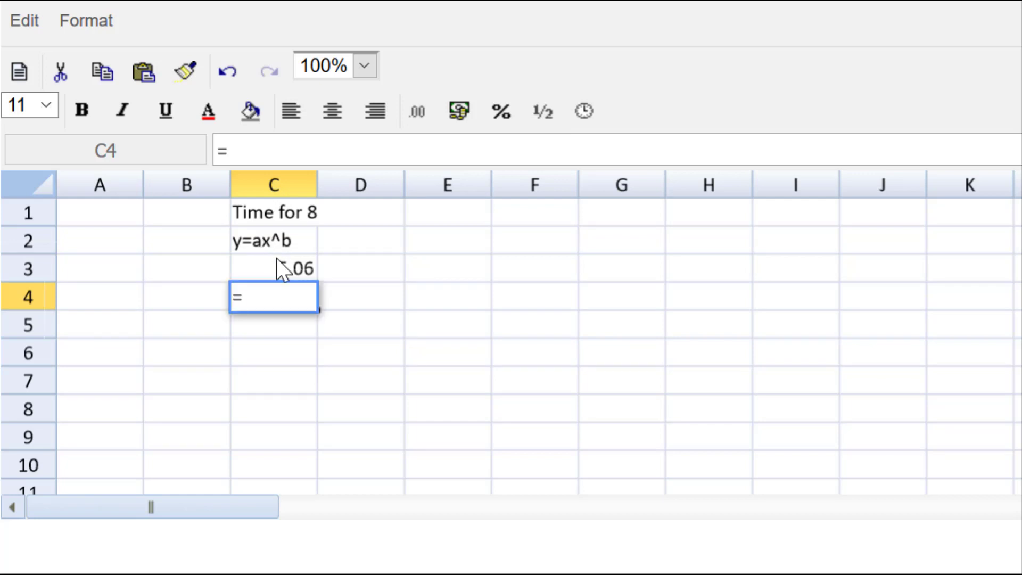
pyautogui.click(277, 259)
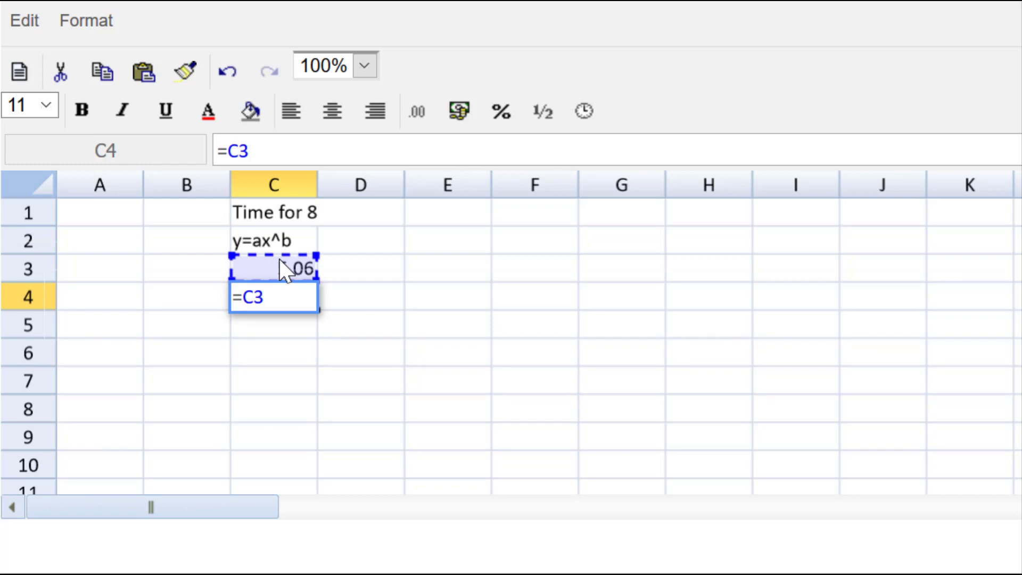
pyautogui.write('*8')
pyautogui.press('Return')
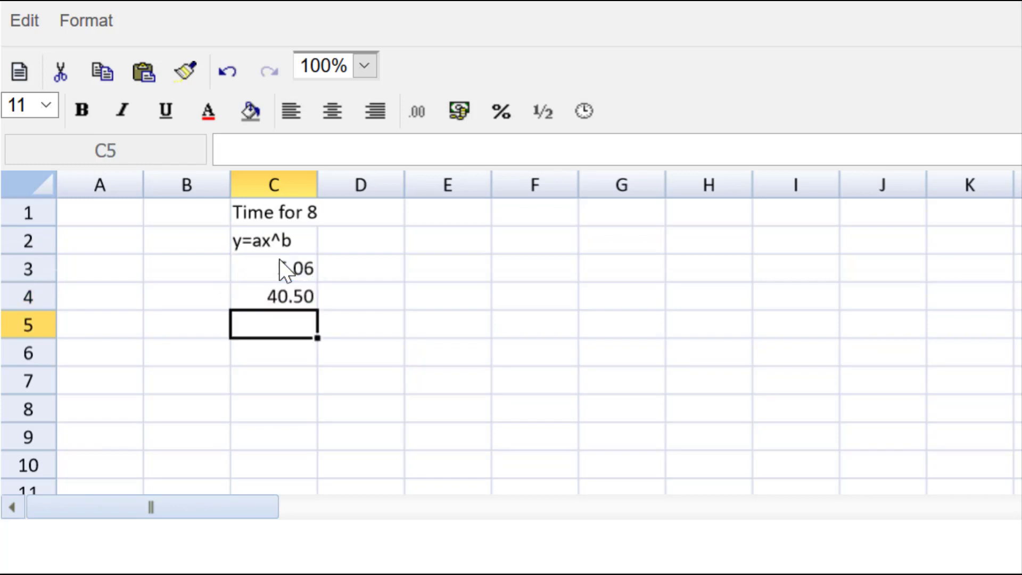
# Copy the block C1:C4 to E1 and change the copy's heading to "Time for 7"
pyautogui.moveTo(277, 216); pyautogui.dragTo(276, 291)
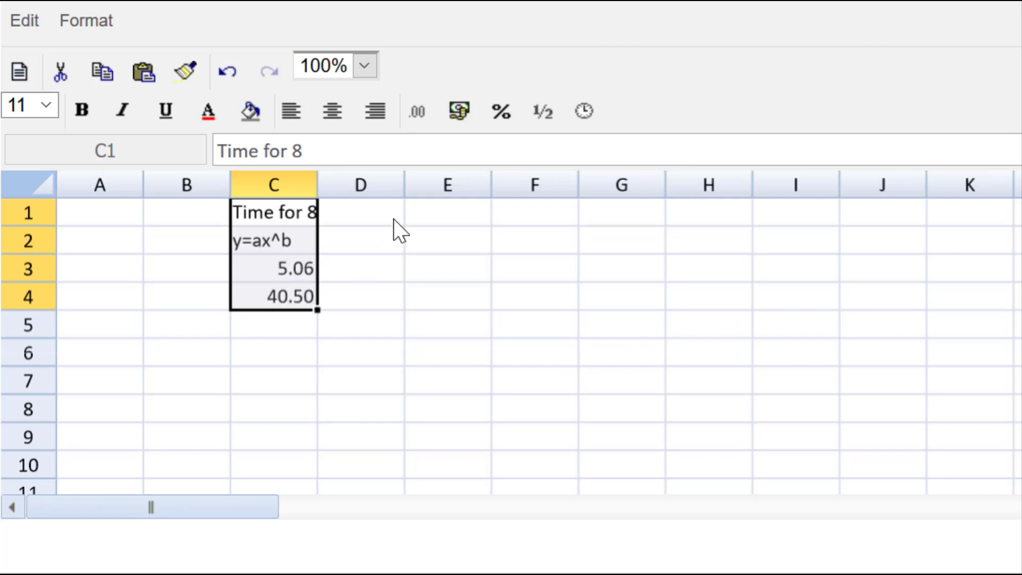
pyautogui.click(425, 213)
pyautogui.hotkey('ctrl', 'v')
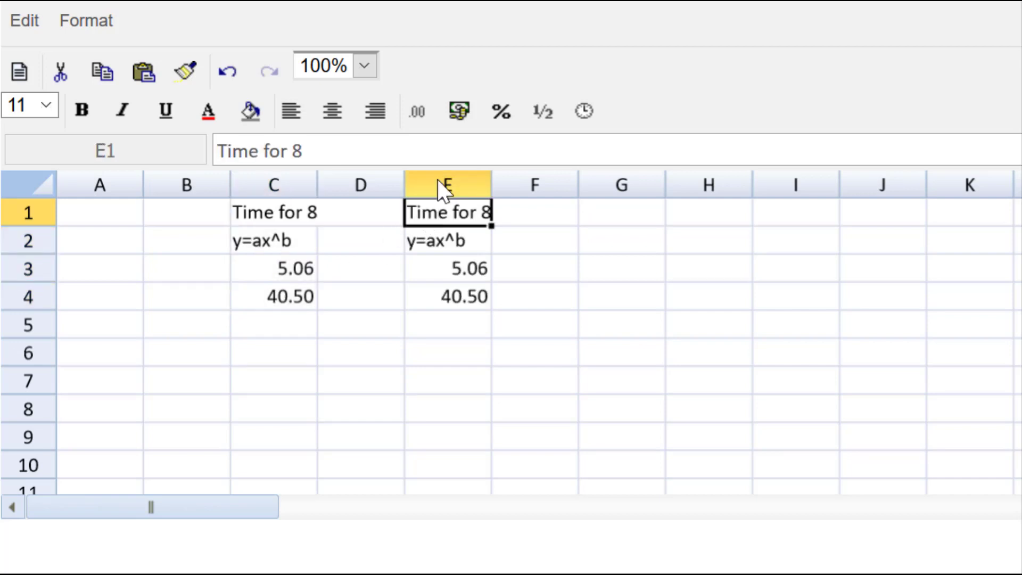
pyautogui.click(324, 148)
pyautogui.press('BackSpace')
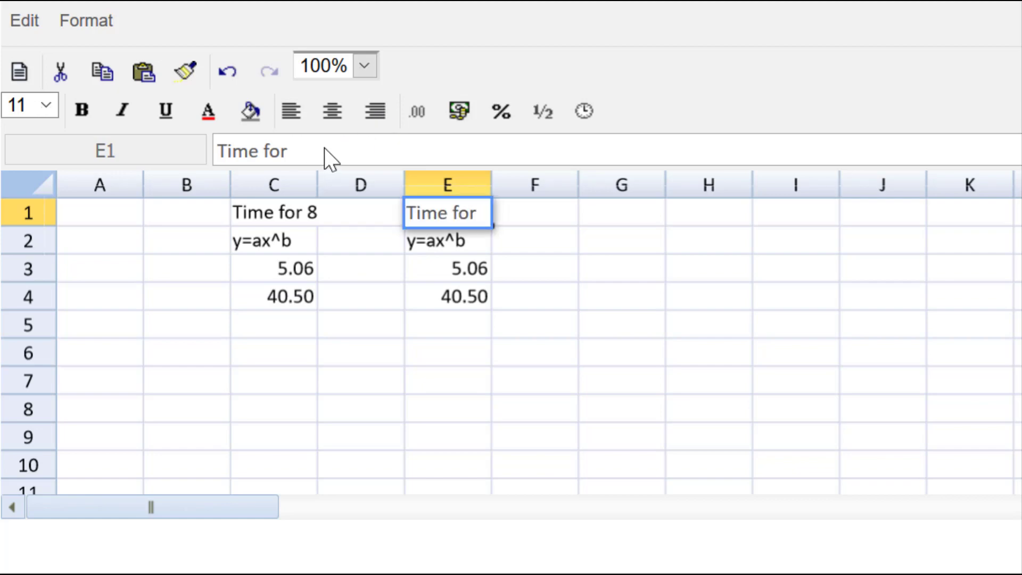
pyautogui.write('7')
pyautogui.press('Return')
# Adapt the copied formulas to seven units, with =12*7^-0.415 in E3 and =E3*7 in E4
pyautogui.click(435, 263)
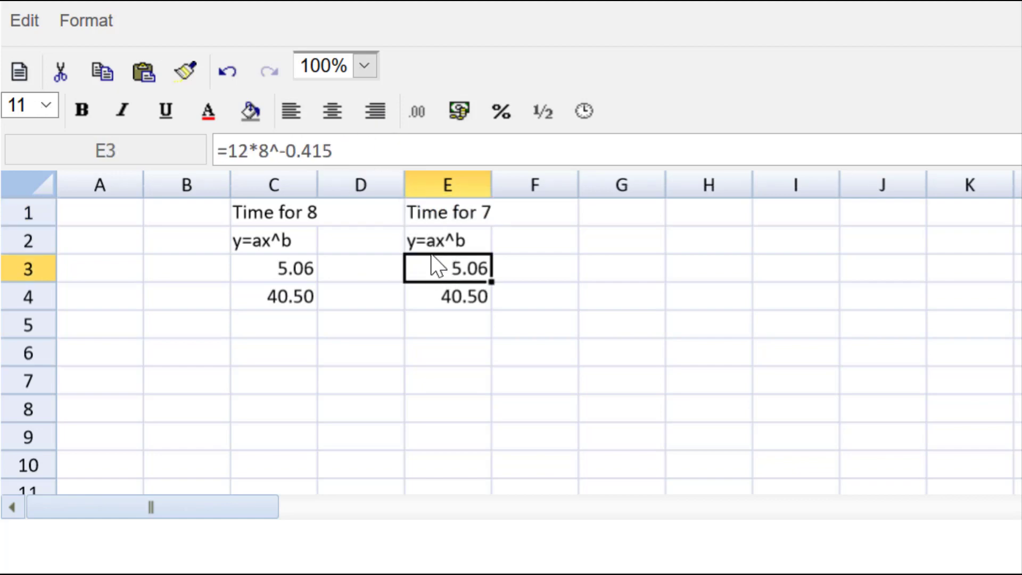
pyautogui.click(267, 143)
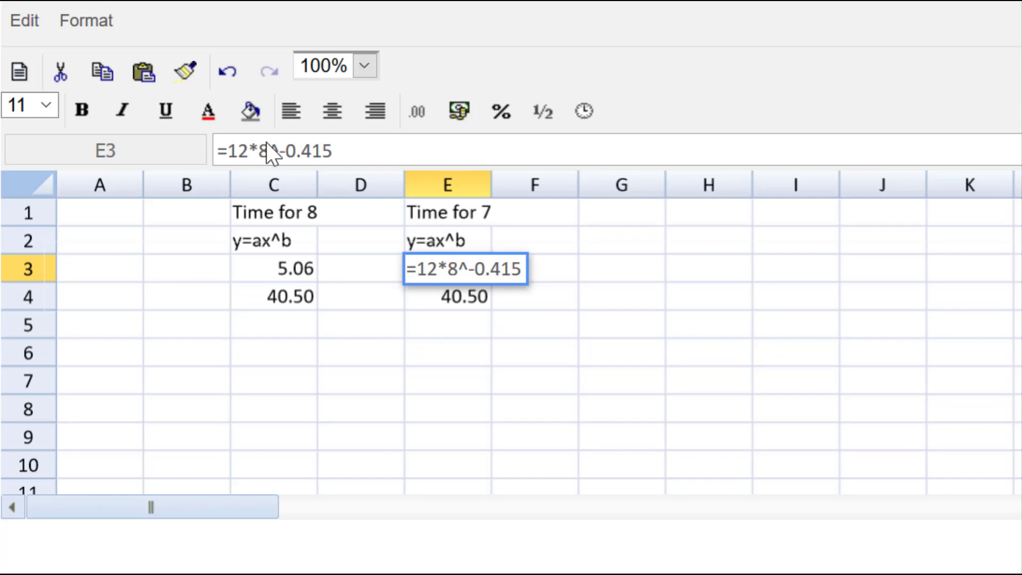
pyautogui.press('BackSpace')
pyautogui.write('7')
pyautogui.press('Return')
pyautogui.click(306, 154)
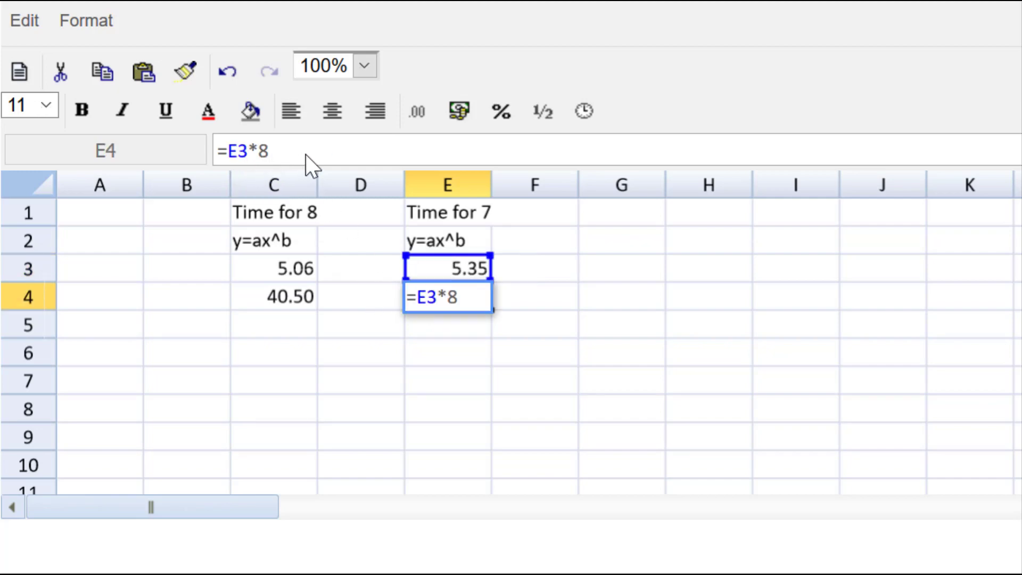
pyautogui.press('BackSpace')
pyautogui.write('7')
pyautogui.press('Return')
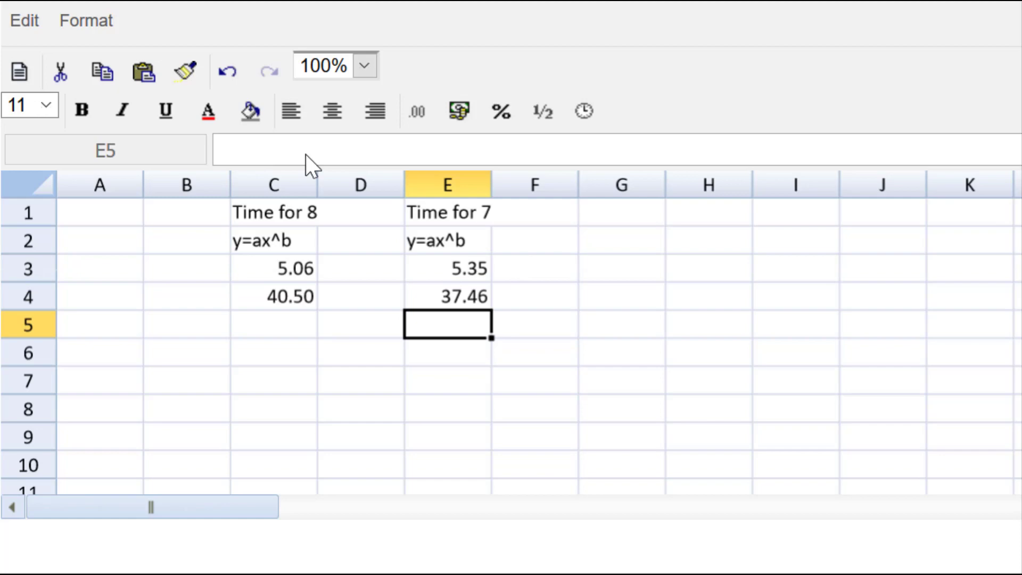
# Label C6 "time for # 8" and calculate the eighth unit's time in C7 with =C4-E4
pyautogui.click(303, 357)
pyautogui.write('time')
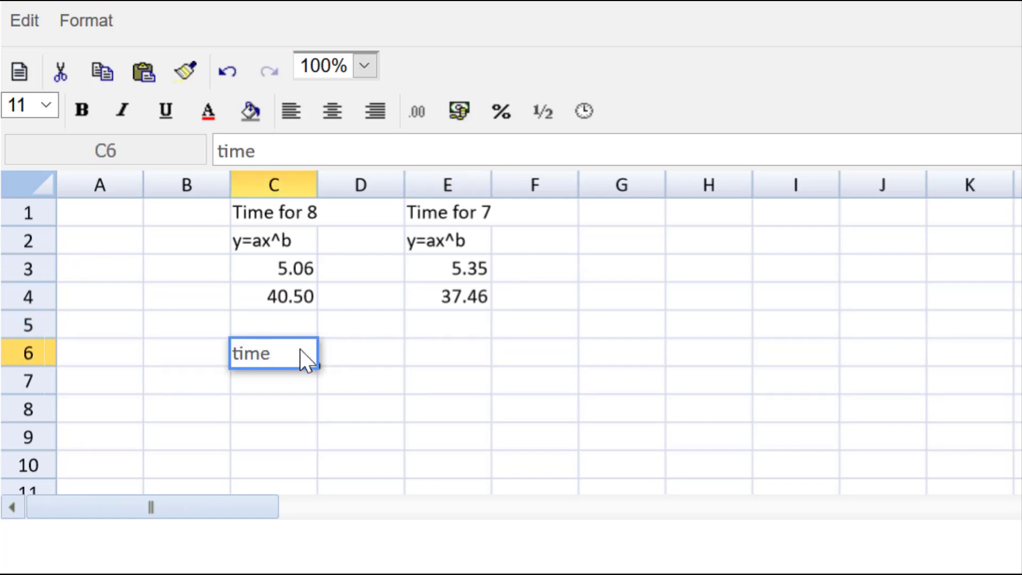
pyautogui.write(' for # 8')
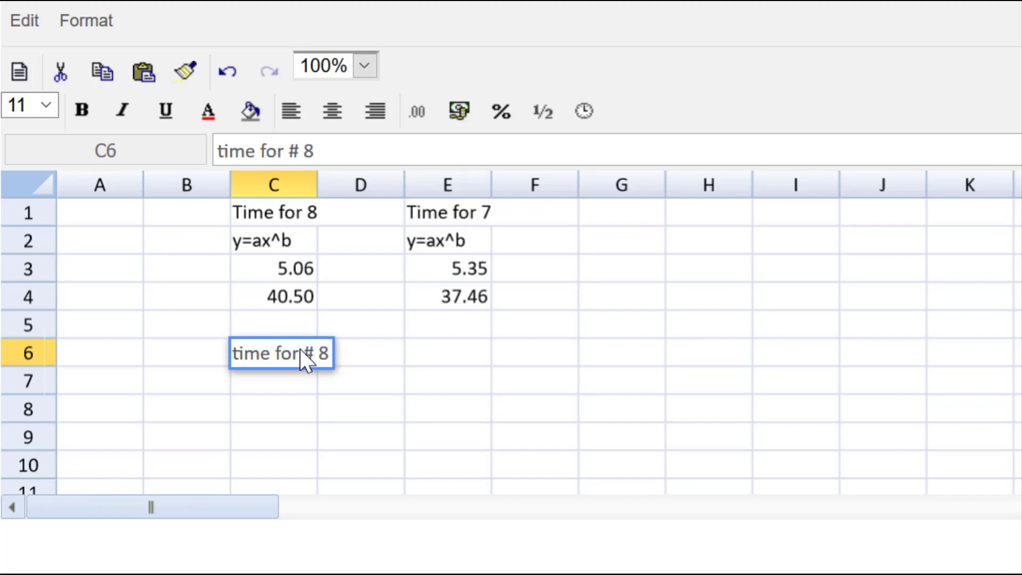
pyautogui.click(303, 378)
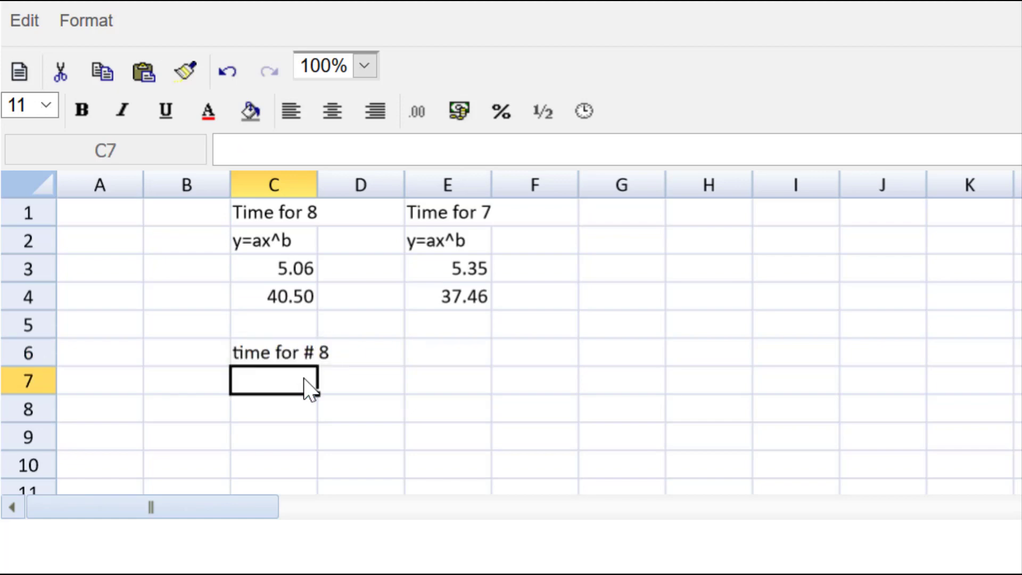
pyautogui.write('=')
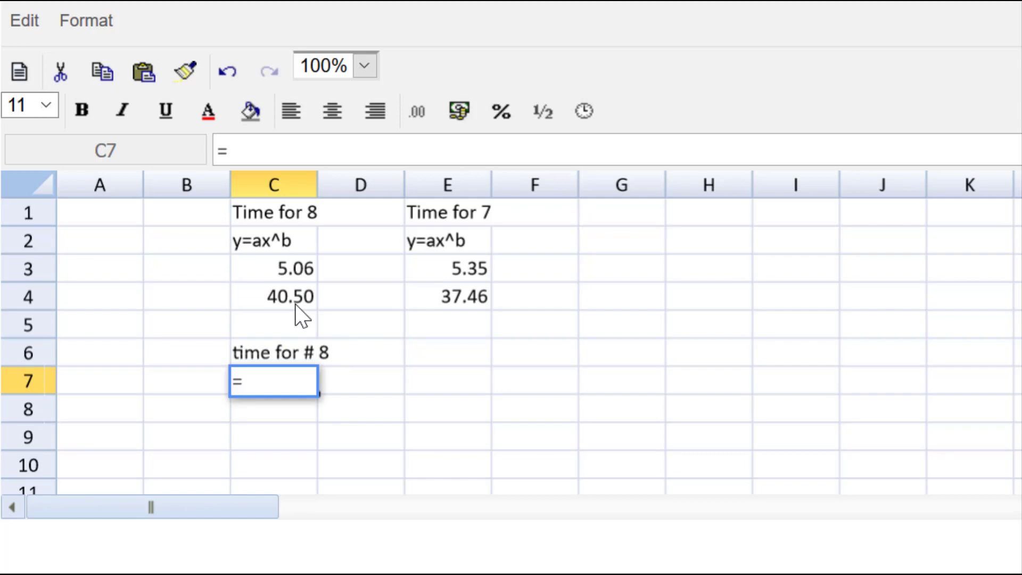
pyautogui.click(297, 303)
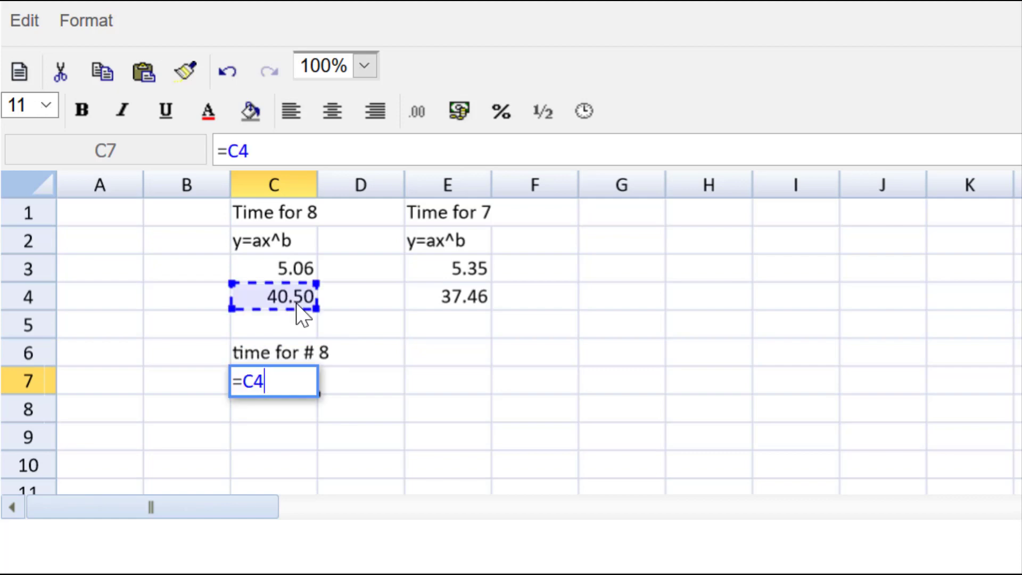
pyautogui.write('-')
pyautogui.click(433, 292)
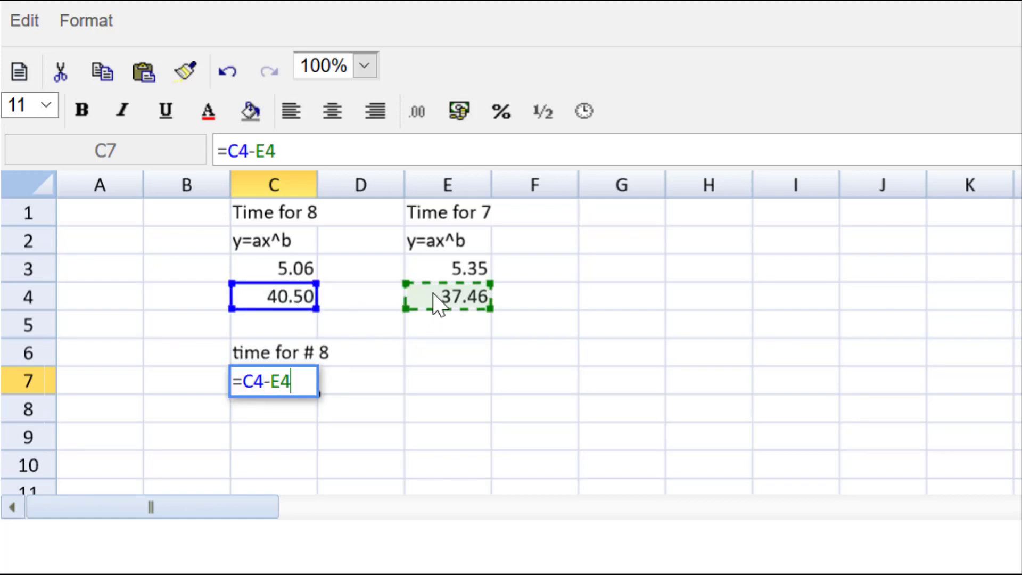
pyautogui.press('Return')
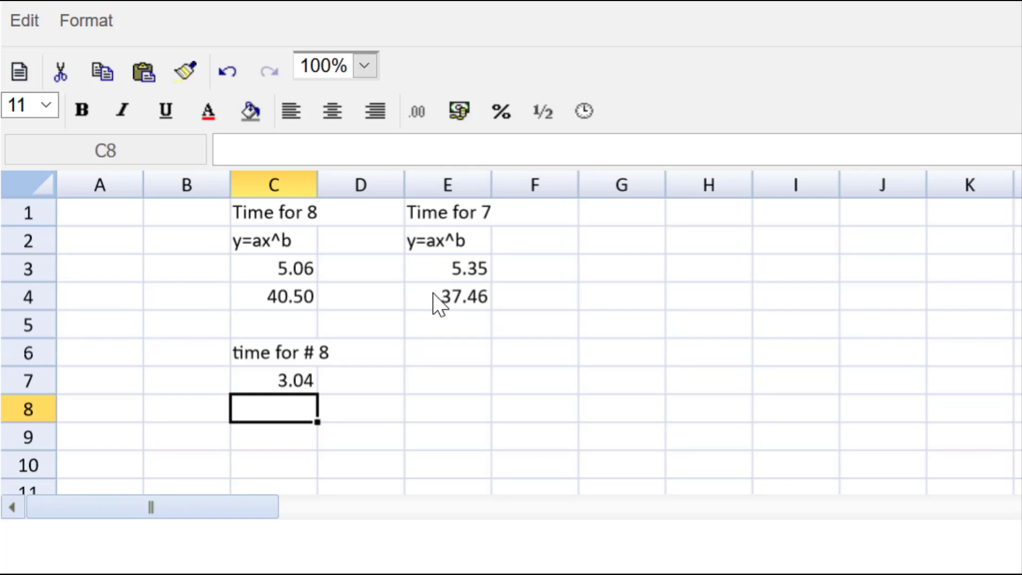
# Label E6 "cost for # 8" and calculate the eighth unit's labour cost in E7 with =C7*15
pyautogui.click(434, 351)
pyautogui.write('cost for ')
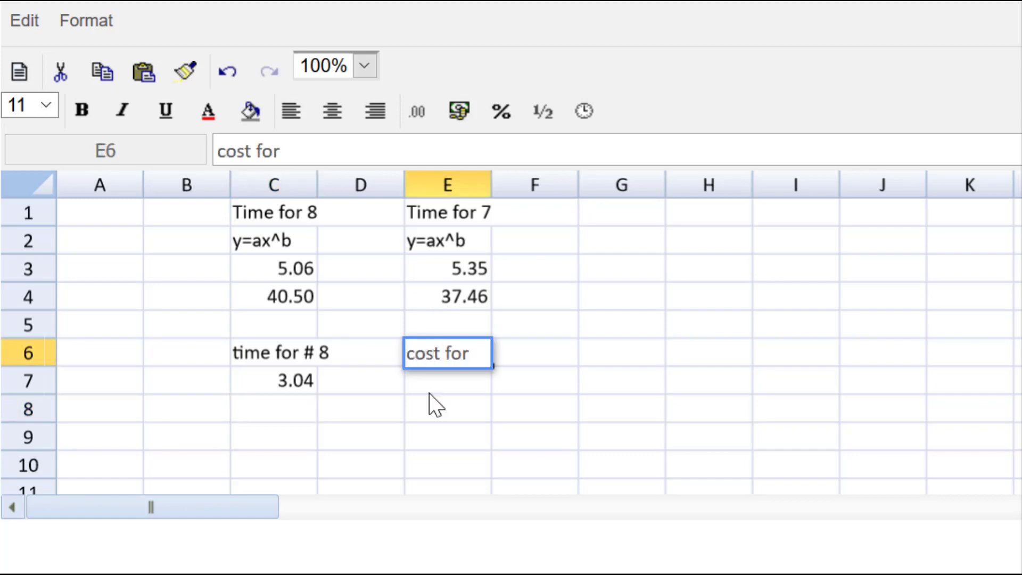
pyautogui.write('# 8')
pyautogui.press('Return')
pyautogui.write('=')
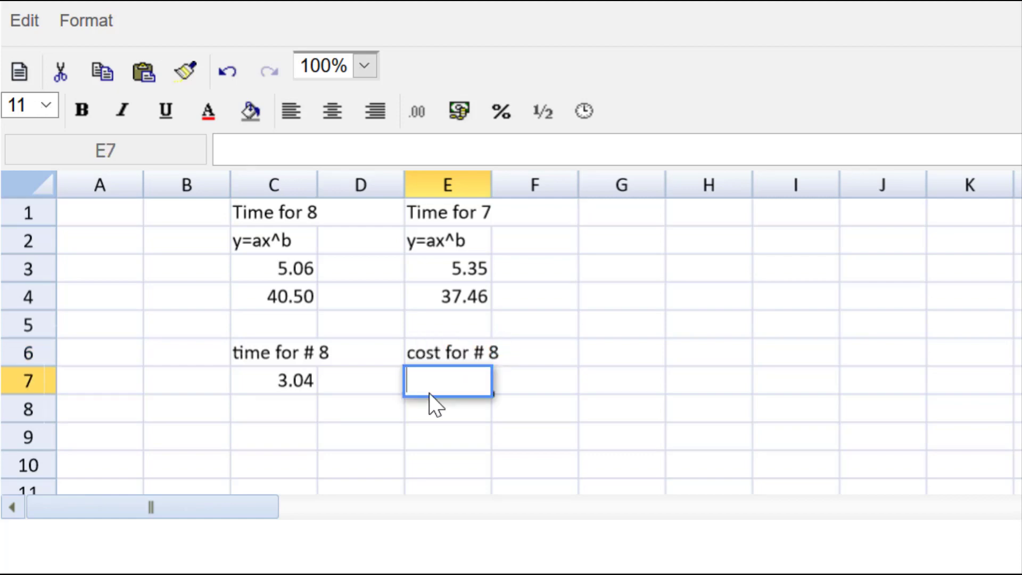
pyautogui.click(272, 379)
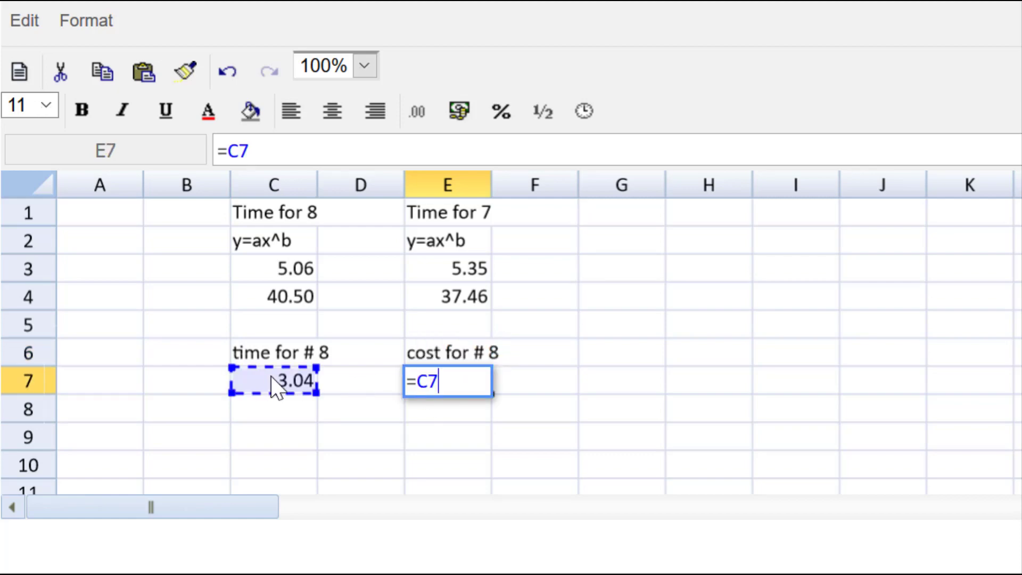
pyautogui.write('*')
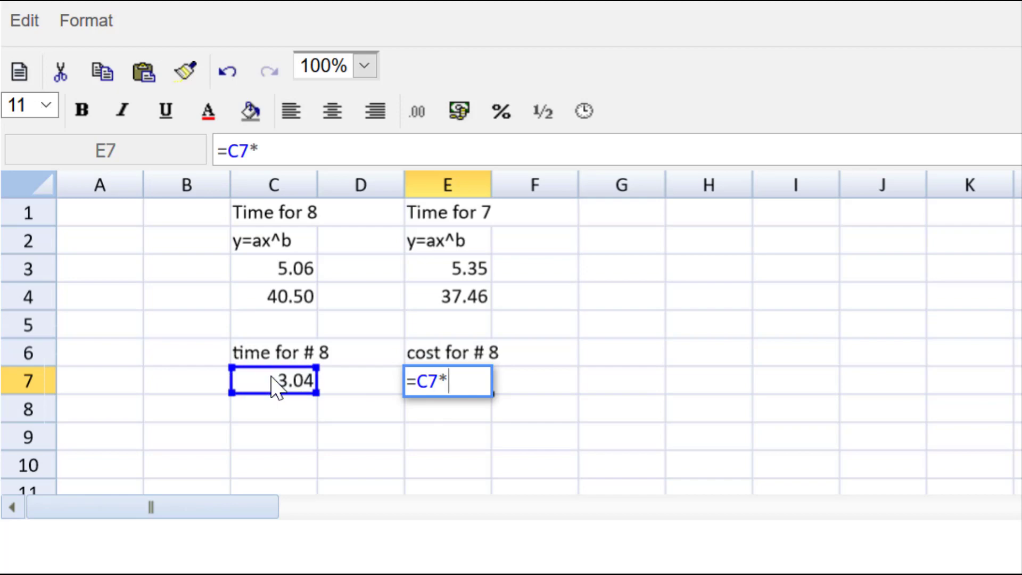
pyautogui.write('15')
pyautogui.press('Return')
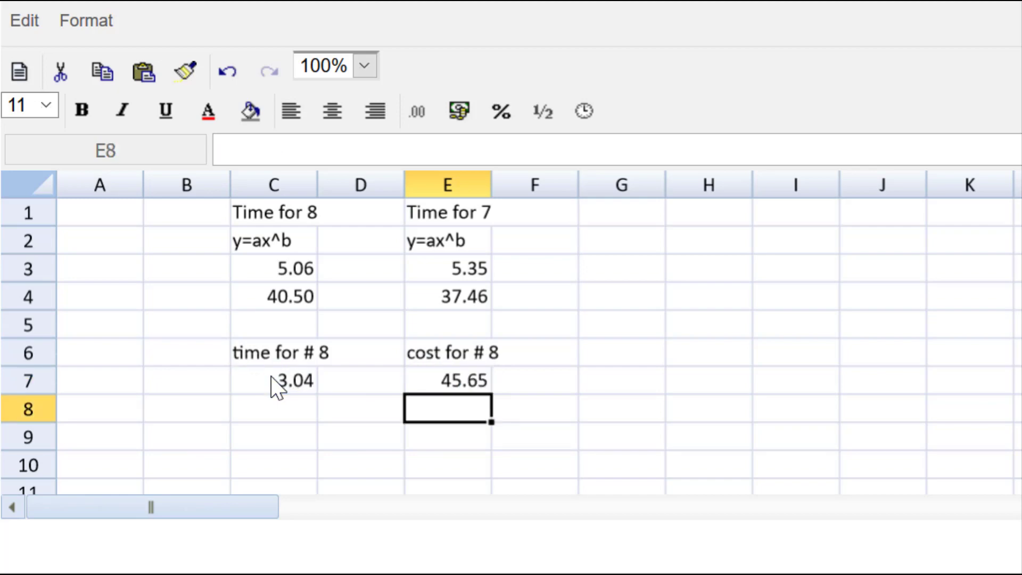